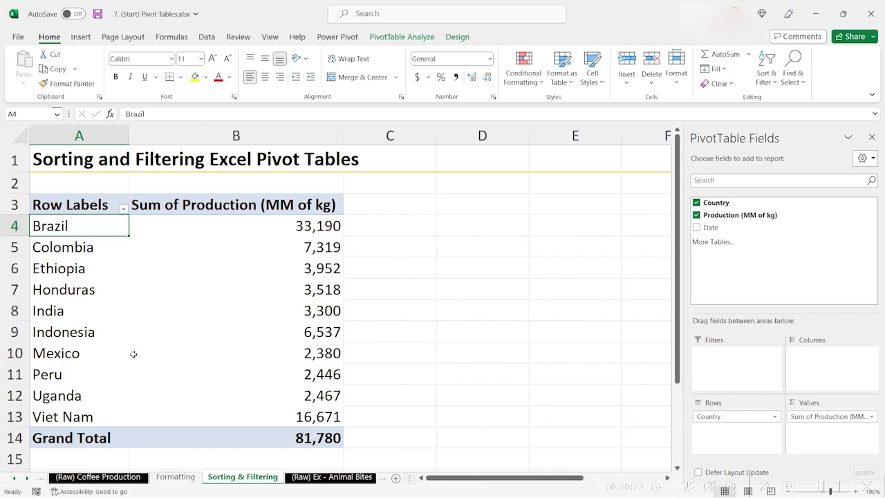
# Sort the pivot table's countries by Sum of Production from largest to smallest
pyautogui.click(235, 226)
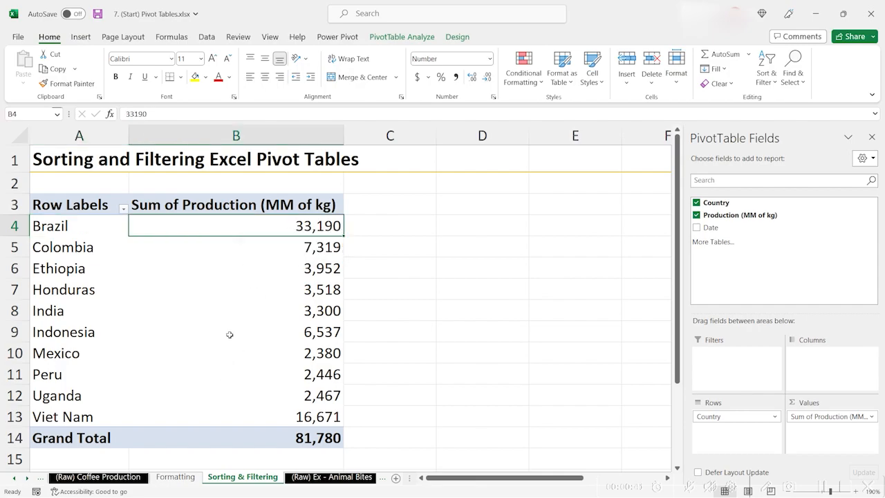
pyautogui.rightClick(320, 228)
pyautogui.moveTo(379, 323)
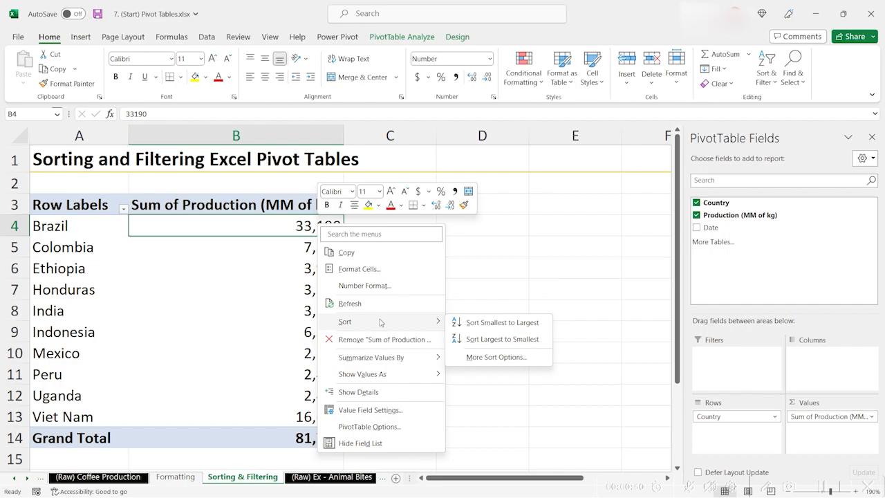
pyautogui.click(468, 340)
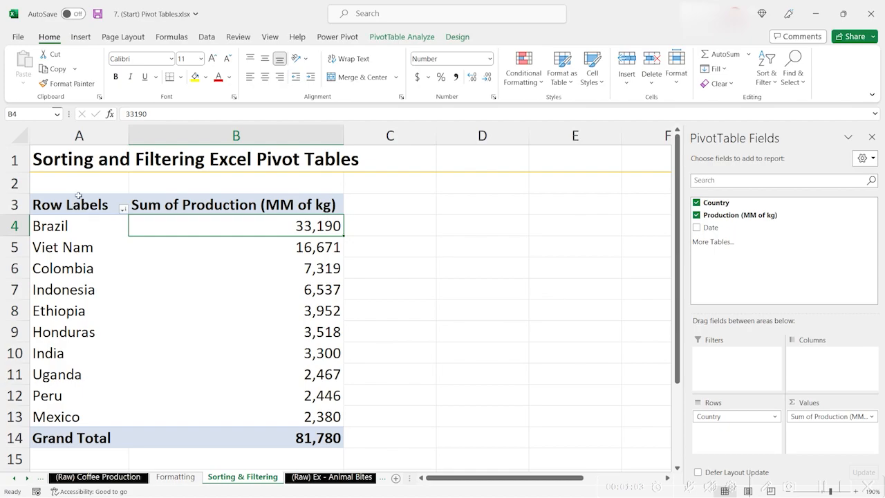
# Sort the country row labels in the pivot table alphabetically from Z to A
pyautogui.click(109, 227)
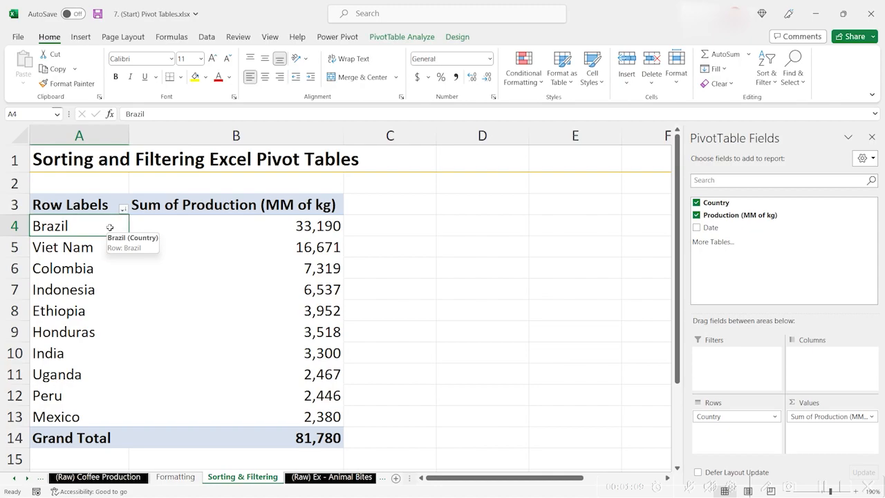
pyautogui.rightClick(109, 228)
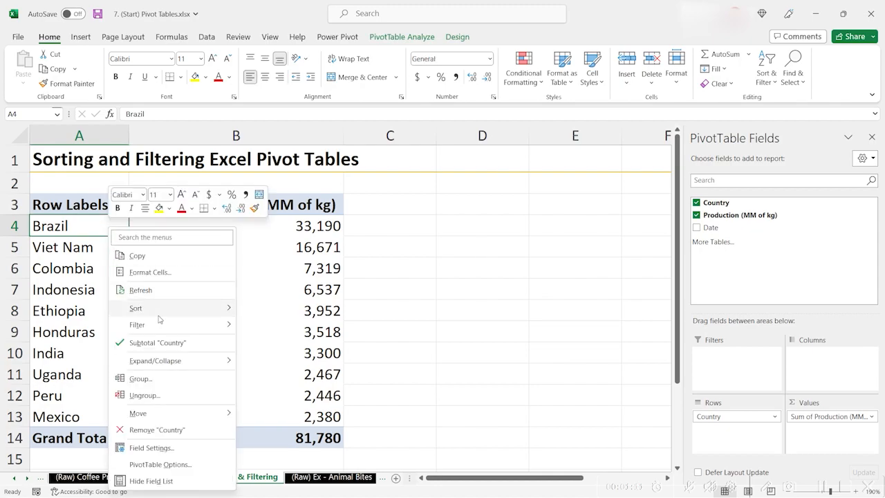
pyautogui.moveTo(203, 309)
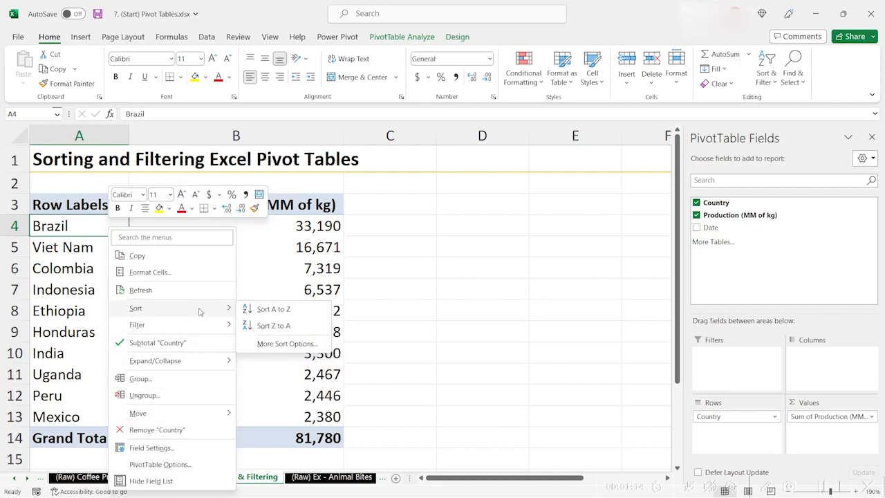
pyautogui.click(293, 330)
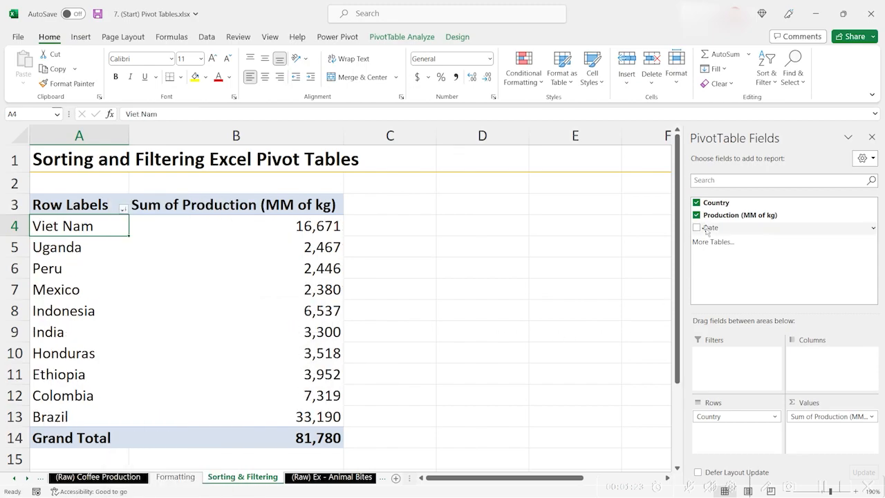
# Nest Date beneath Country in the pivot table rows and sort the years within each country by production, largest to smallest
pyautogui.moveTo(706, 231); pyautogui.dragTo(719, 438)
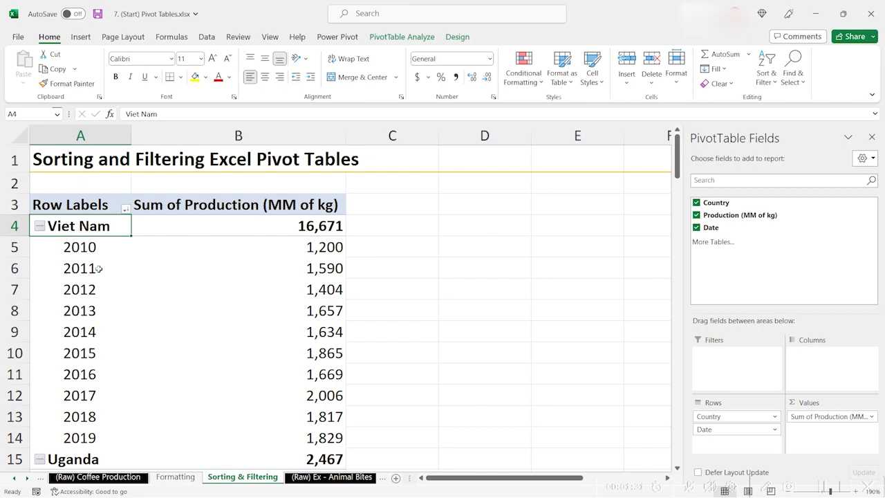
pyautogui.scroll(-1, 130, 246)
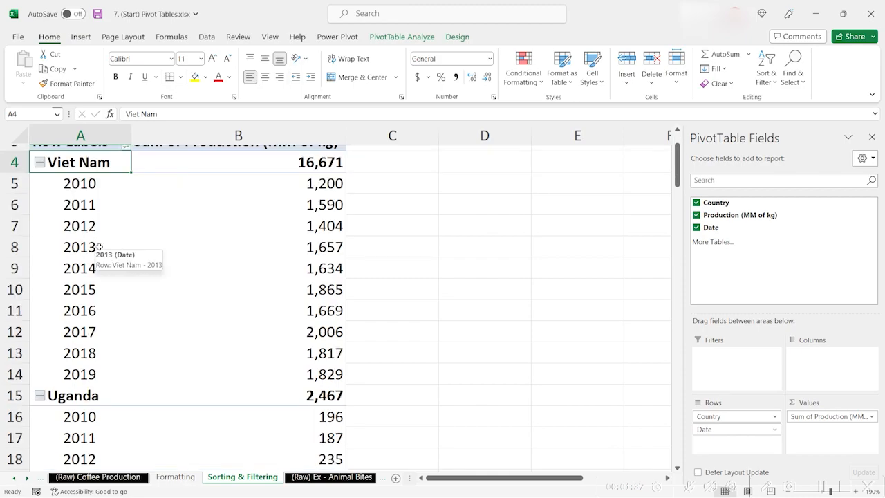
pyautogui.press('Down')
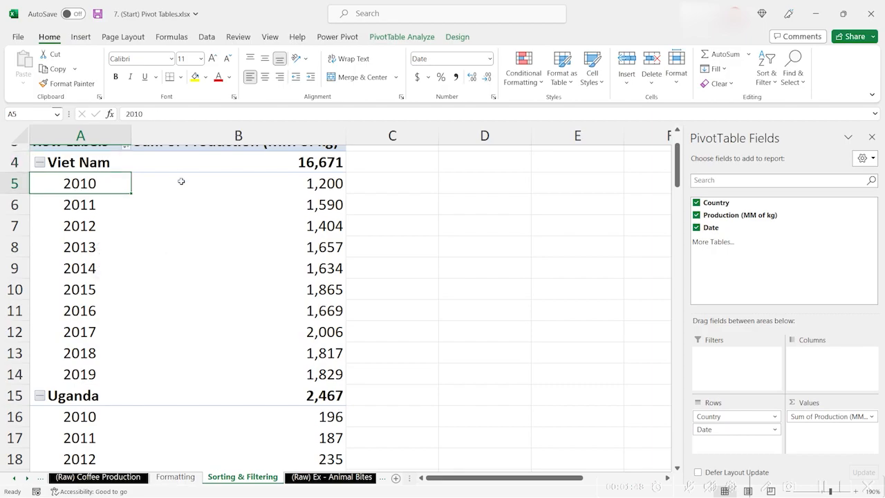
pyautogui.rightClick(179, 185)
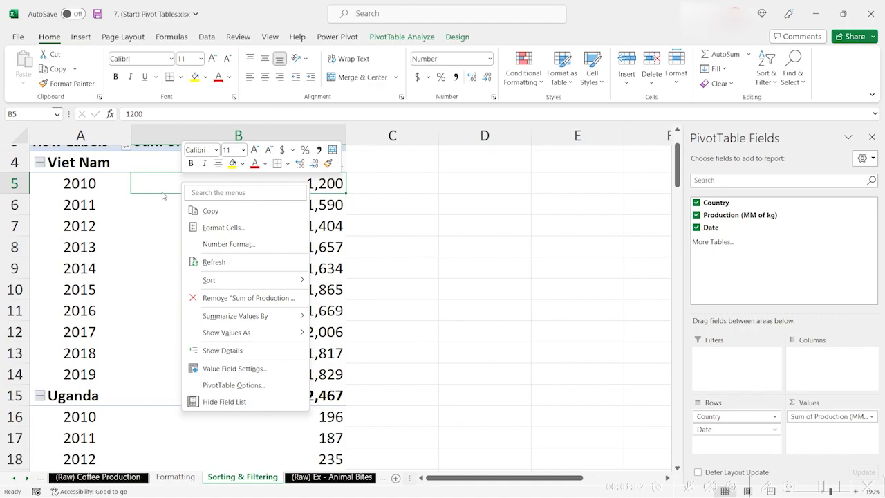
pyautogui.moveTo(273, 279)
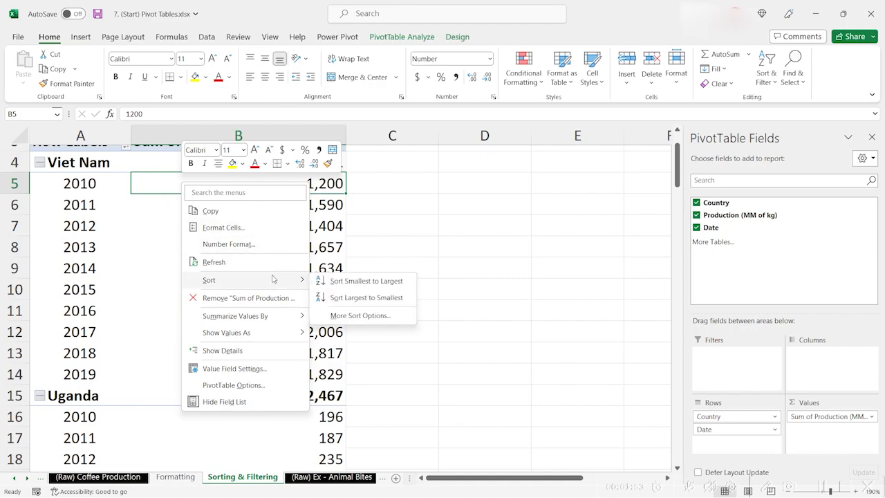
pyautogui.click(351, 297)
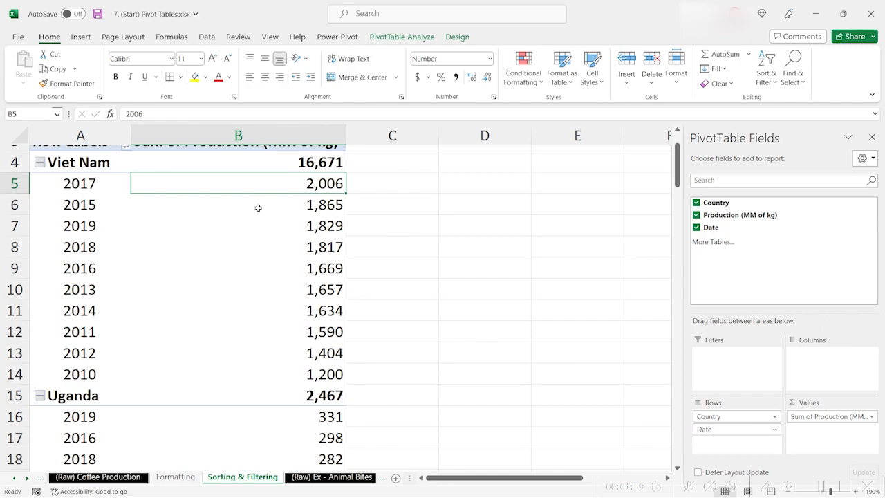
# Examine the order of the yearly production values within Viet Nam, Uganda, Peru and Mexico
pyautogui.keyDown('shift'); pyautogui.click(313, 374); pyautogui.keyUp('shift')
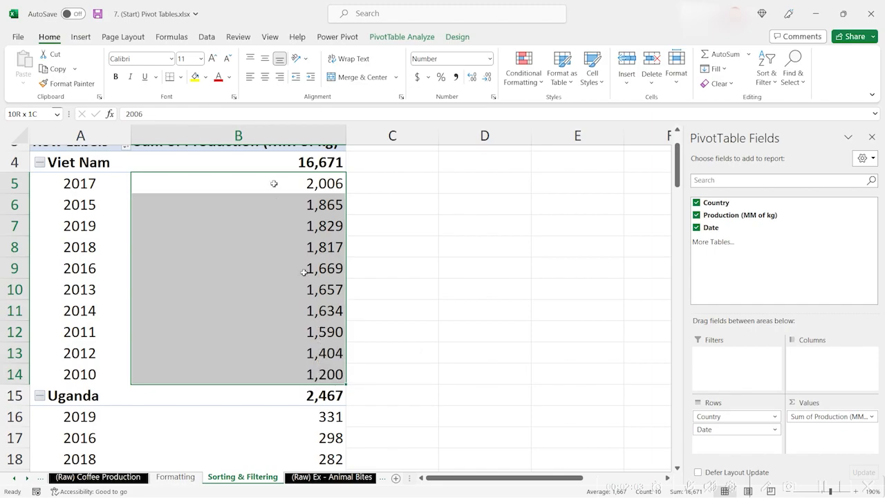
pyautogui.click(278, 242)
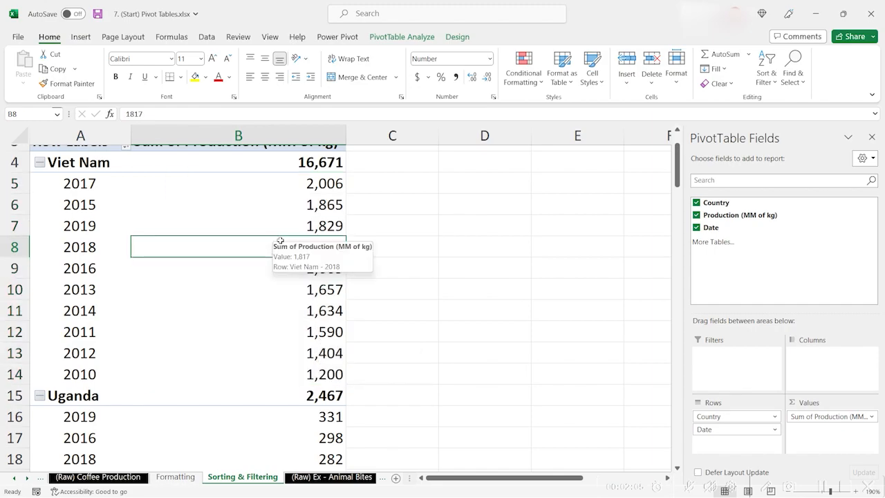
pyautogui.scroll(-3, 266, 210)
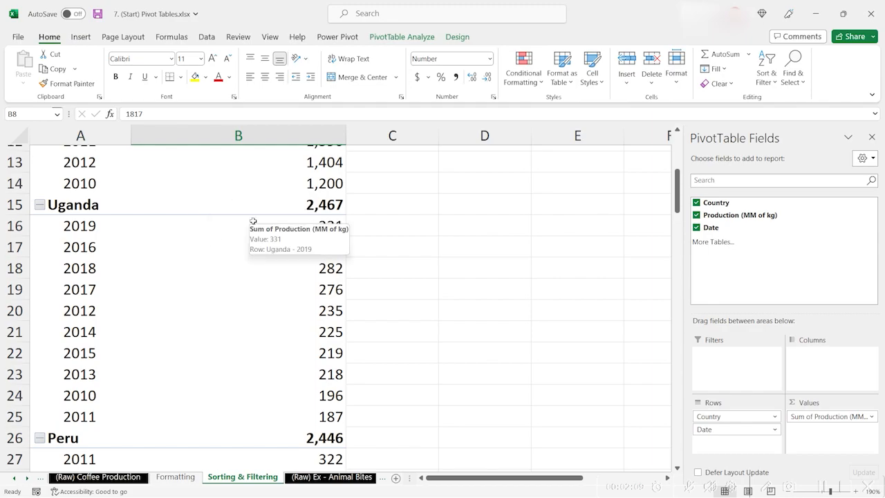
pyautogui.scroll(-3, 93, 234)
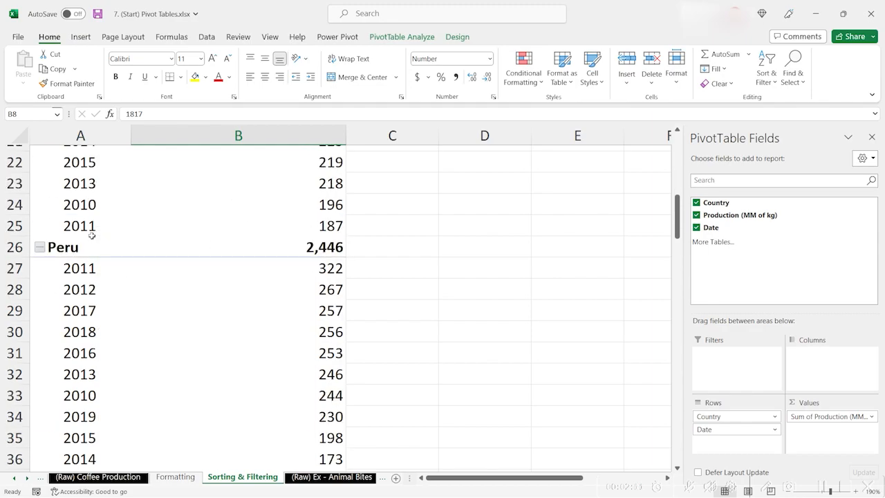
pyautogui.scroll(-1, 92, 235)
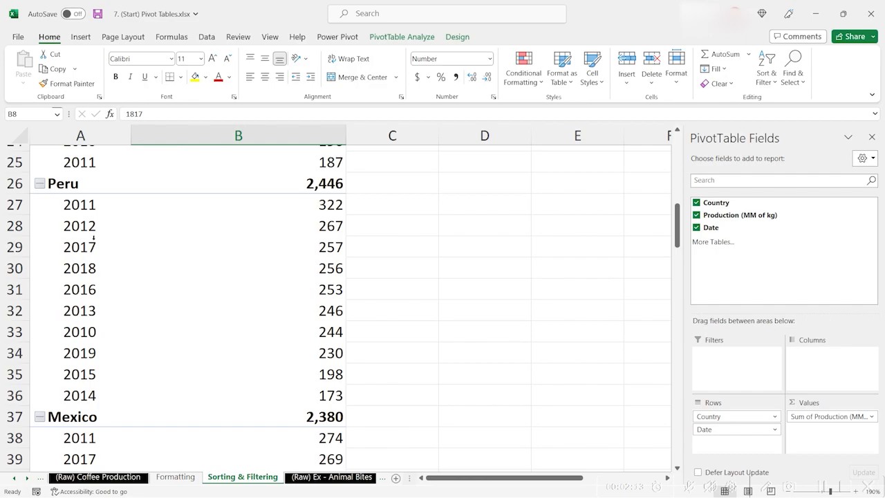
pyautogui.scroll(8, 93, 239)
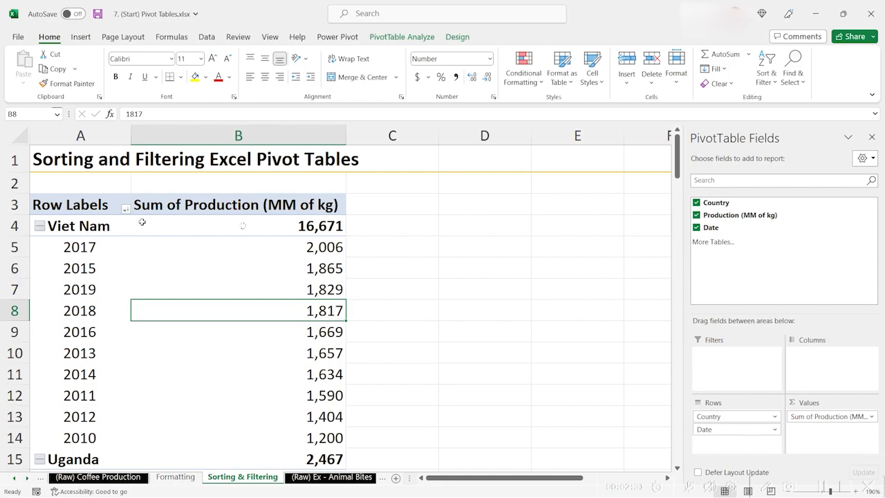
# Sort the country groups by their subtotal production from largest to smallest, using the Viet Nam subtotal
pyautogui.click(244, 226)
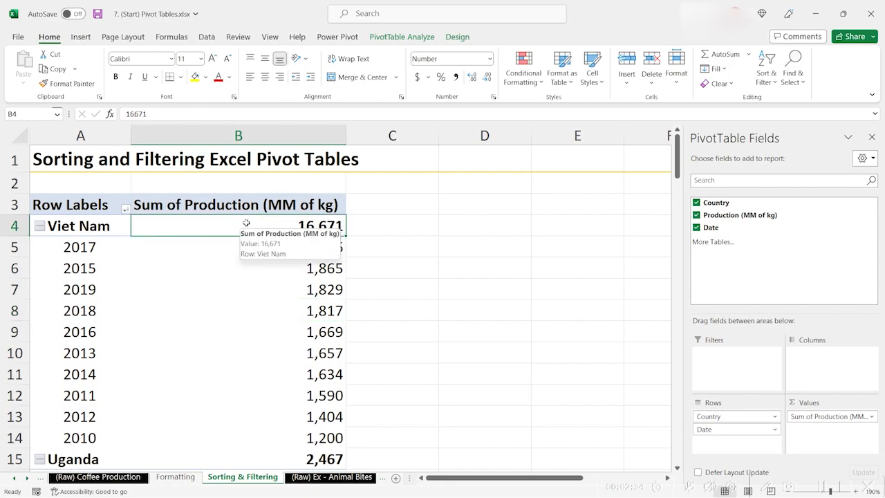
pyautogui.rightClick(247, 223)
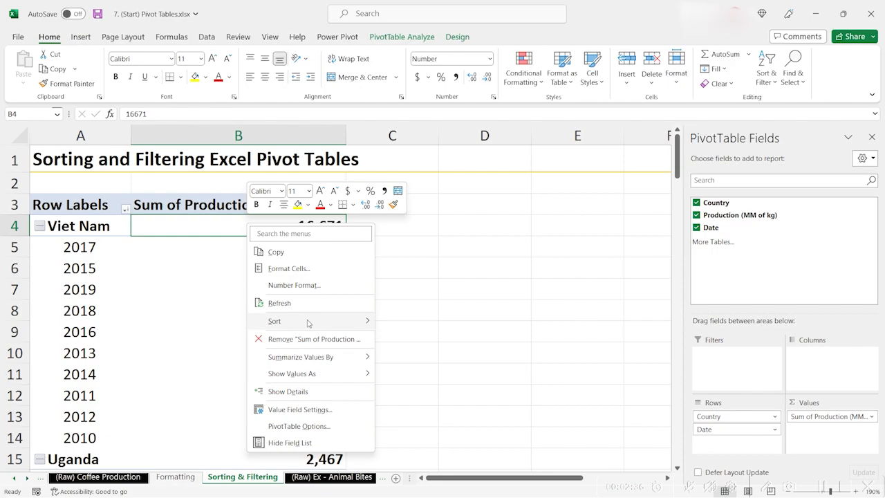
pyautogui.moveTo(307, 322)
pyautogui.click(419, 341)
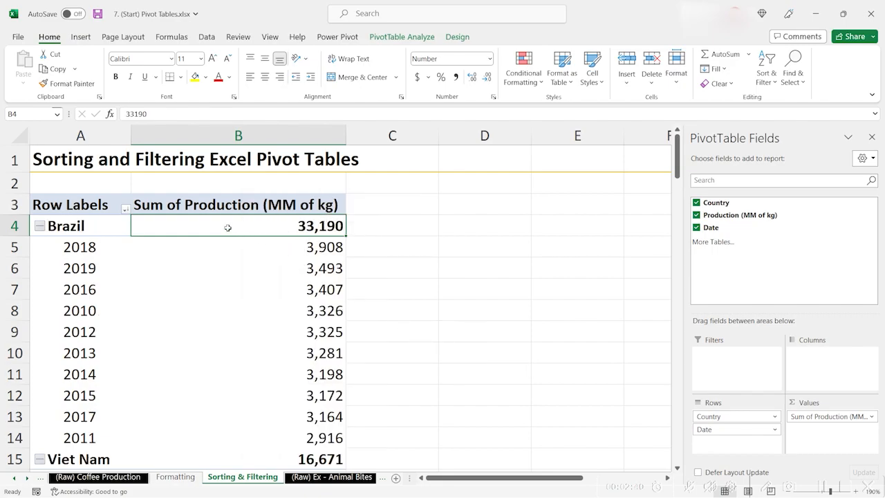
pyautogui.scroll(-1, 247, 220)
pyautogui.scroll(1, 247, 219)
# Move the Country field from the pivot table's rows to its columns, keeping Date in the rows
pyautogui.click(128, 250)
pyautogui.click(282, 253)
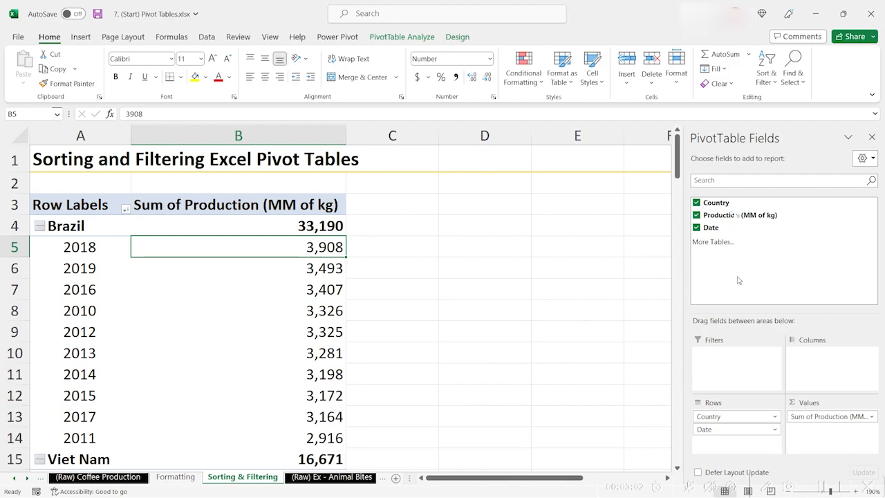
pyautogui.moveTo(721, 417); pyautogui.dragTo(825, 374)
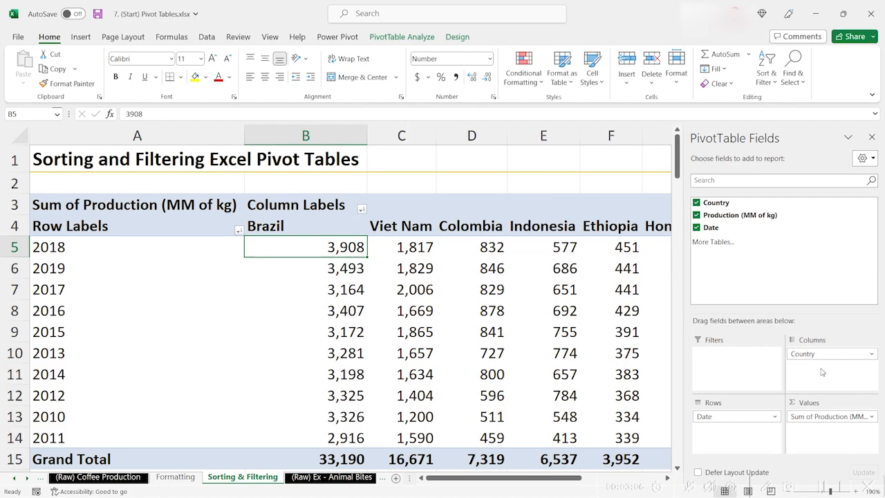
# Hide the PivotTable field list so the full width of the pivot table fits on screen
pyautogui.scroll(-4, 553, 289)
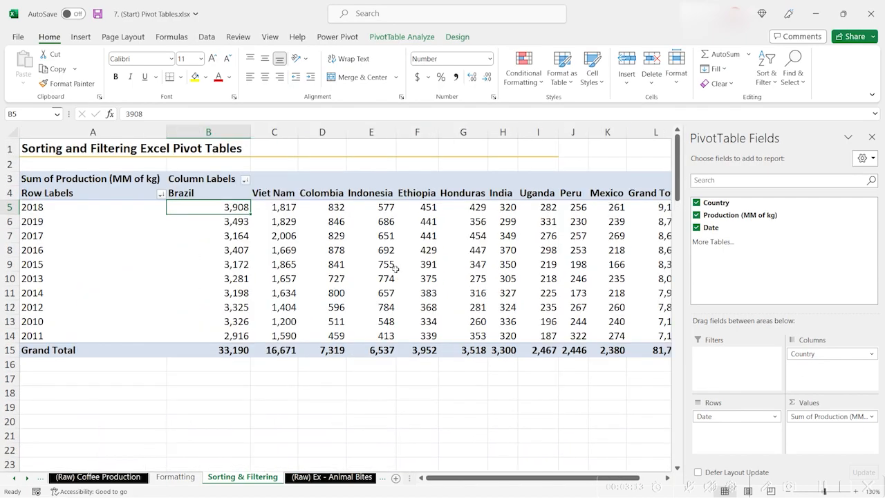
pyautogui.click(394, 40)
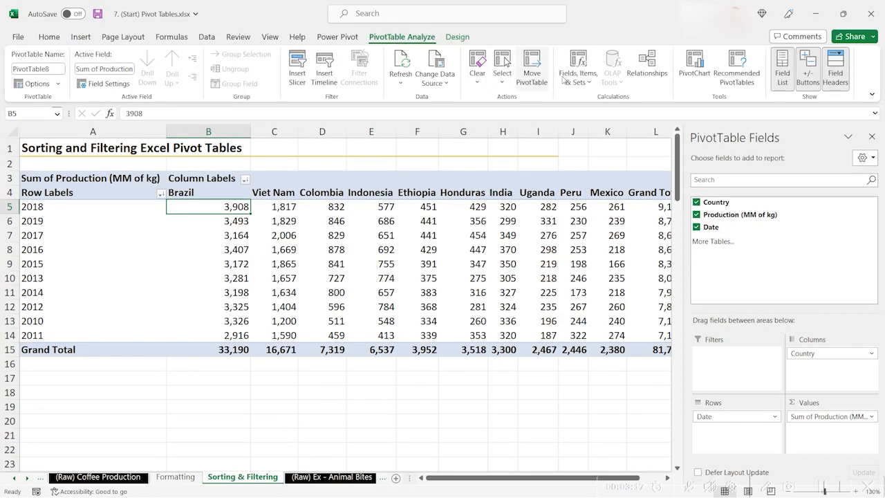
pyautogui.click(781, 69)
pyautogui.scroll(2, 540, 261)
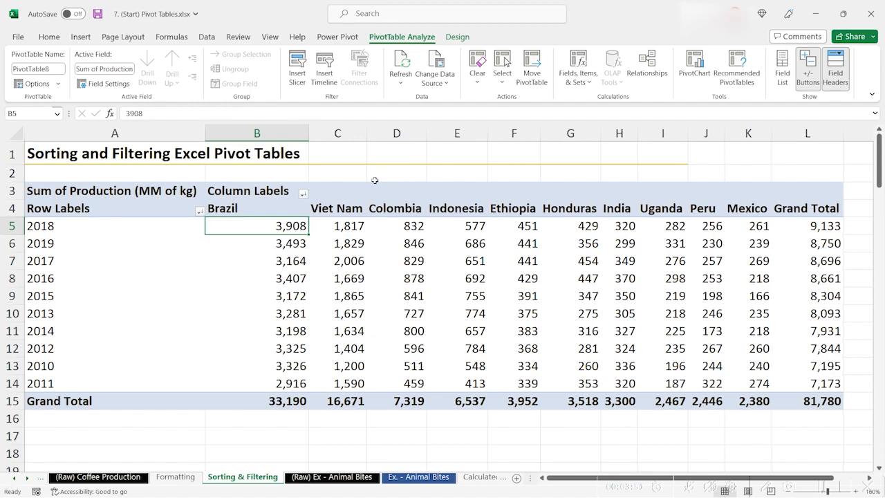
# Sort the year rows by Viet Nam's production from largest to smallest
pyautogui.click(337, 229)
pyautogui.rightClick(336, 229)
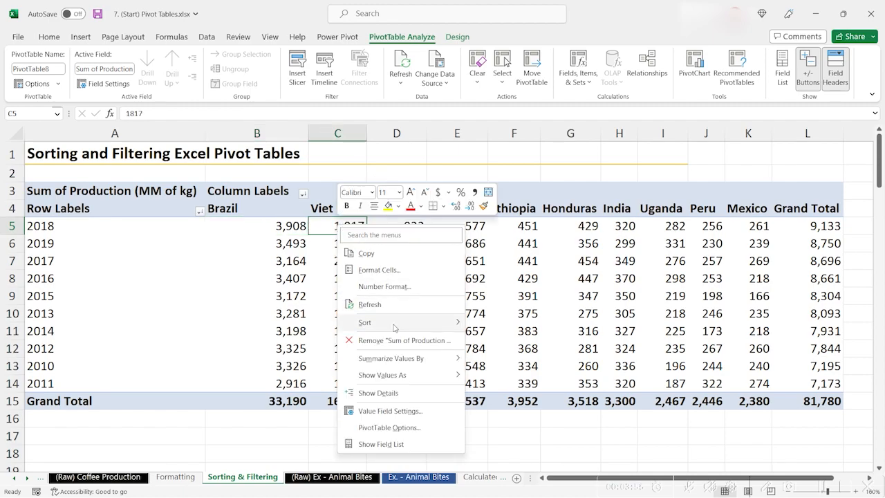
pyautogui.moveTo(395, 323)
pyautogui.click(517, 340)
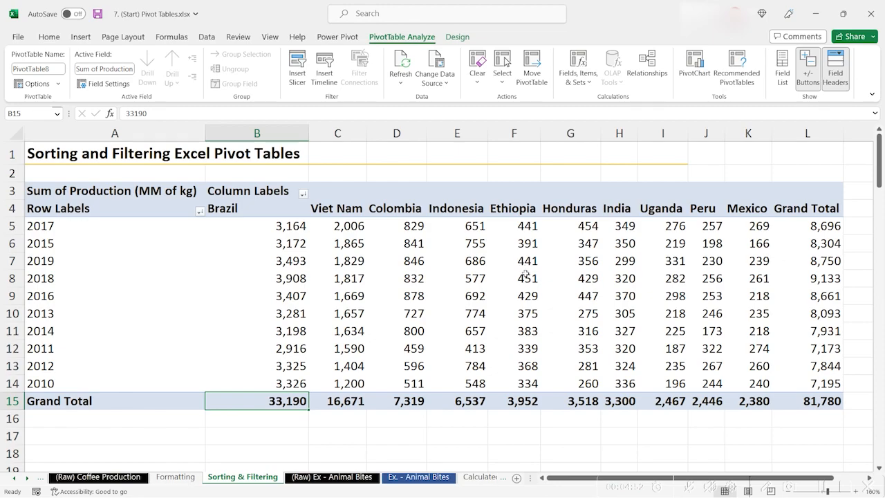
# Sort the country columns by their Grand Total row values from smallest to largest
pyautogui.moveTo(524, 280)
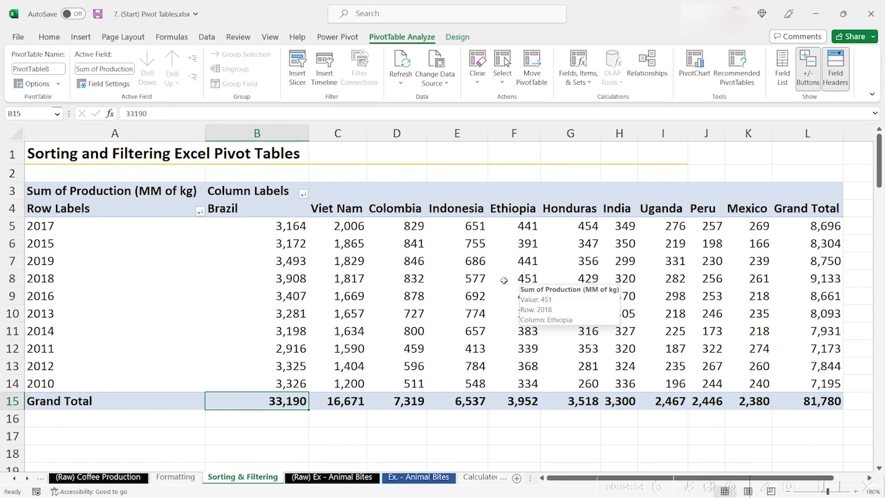
pyautogui.rightClick(284, 401)
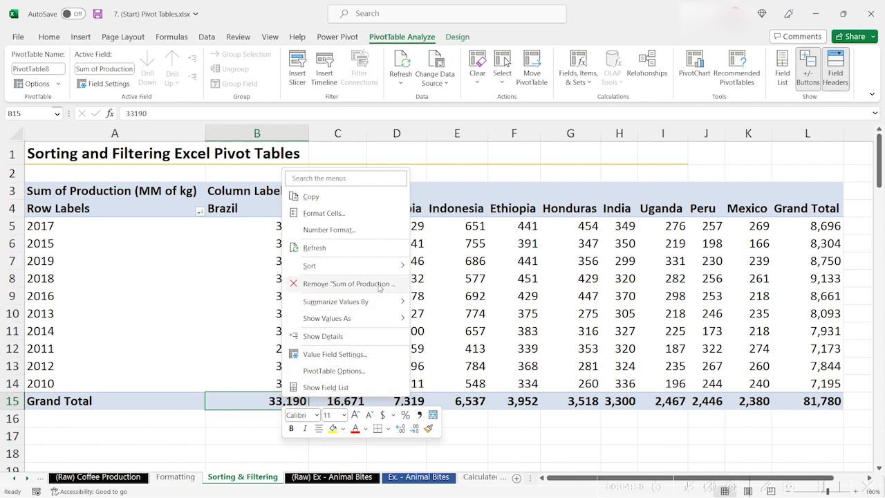
pyautogui.moveTo(385, 271)
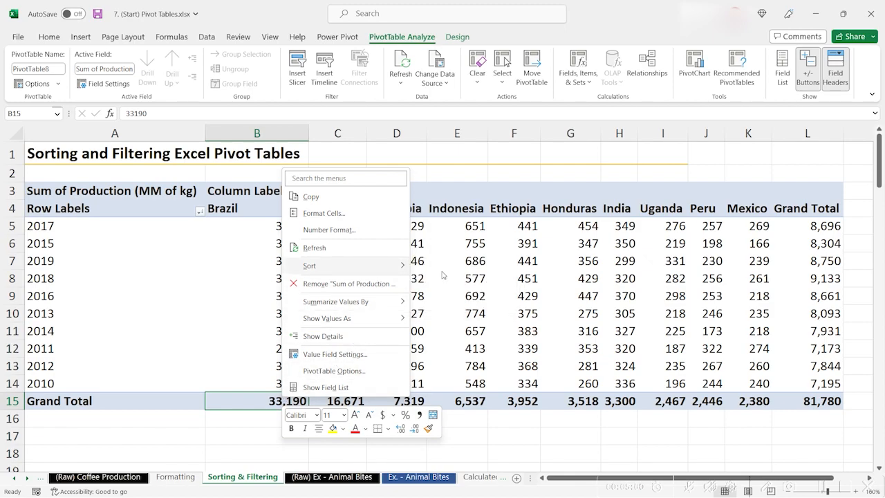
pyautogui.click(443, 268)
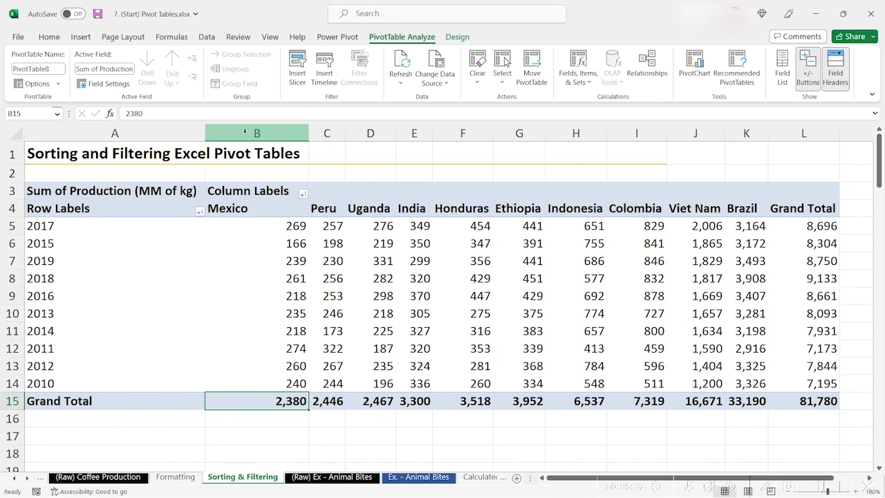
# Filter the pivot table's year rows to show only 2017, 2018 and 2019
pyautogui.click(199, 212)
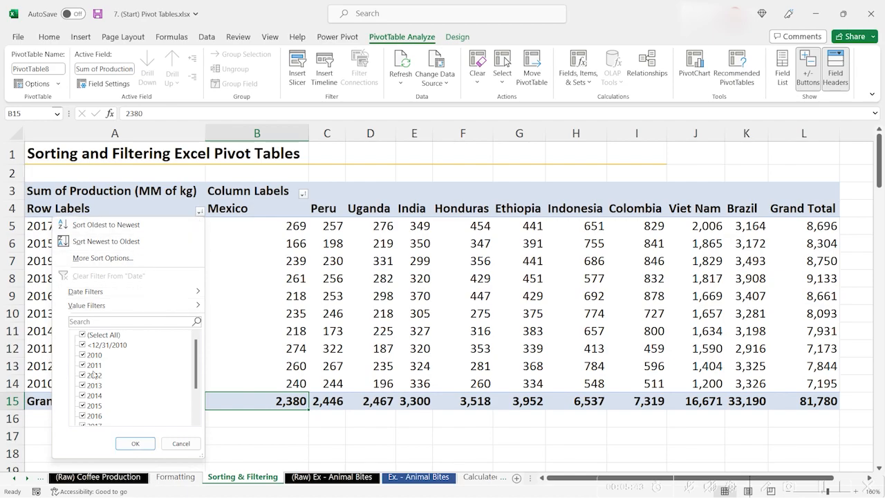
pyautogui.click(84, 334)
pyautogui.scroll(-2, 90, 374)
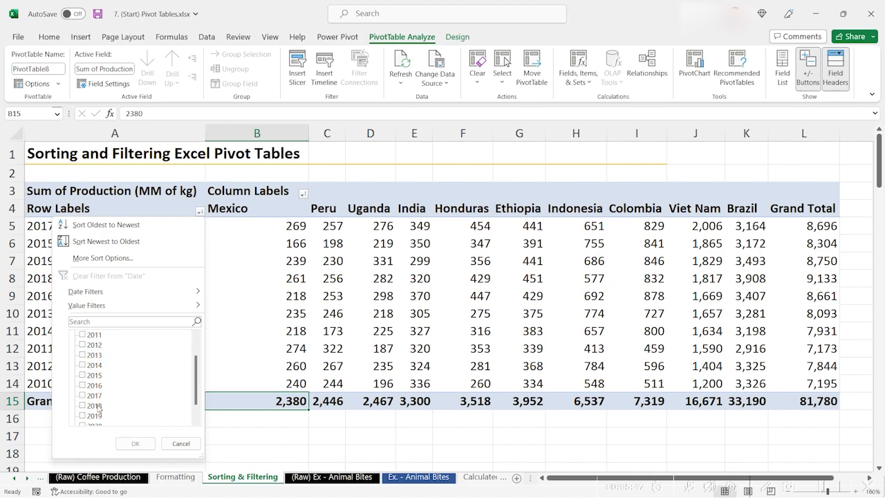
pyautogui.click(93, 408)
pyautogui.click(82, 395)
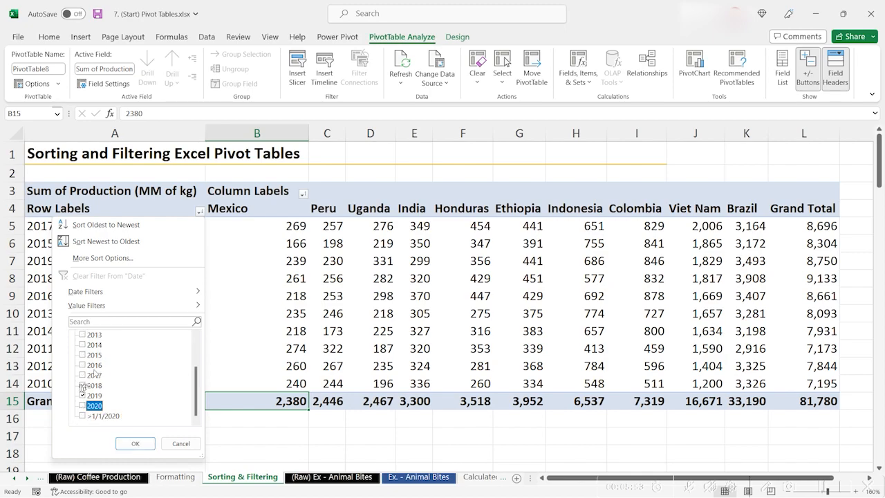
pyautogui.click(82, 385)
pyautogui.click(84, 376)
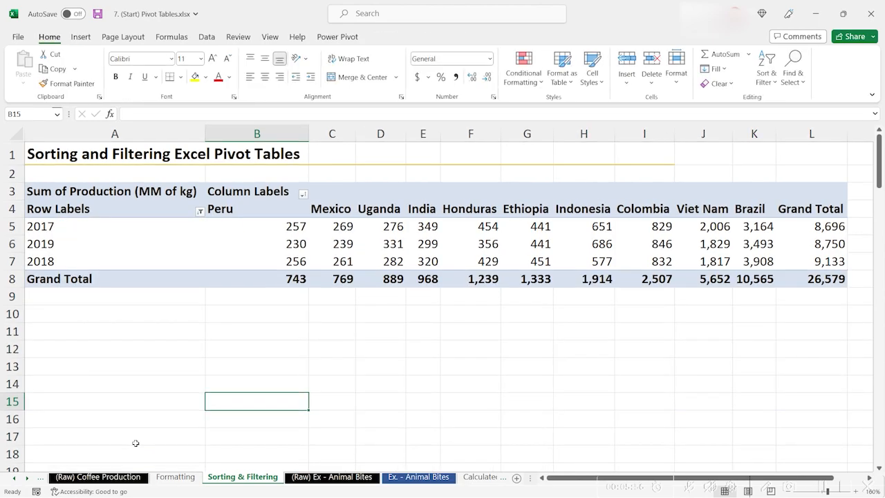
# Filter the country columns to show only Viet Nam, Uganda and Peru
pyautogui.hotkey('alt', 'a')
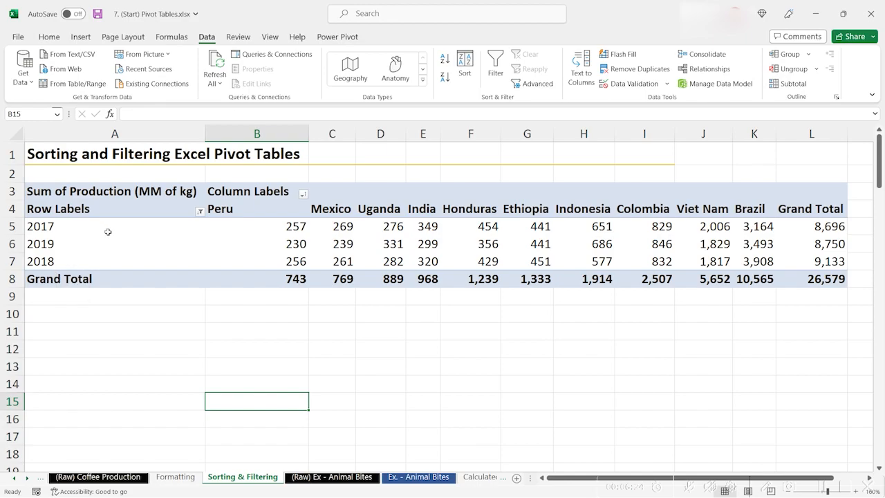
pyautogui.click(302, 195)
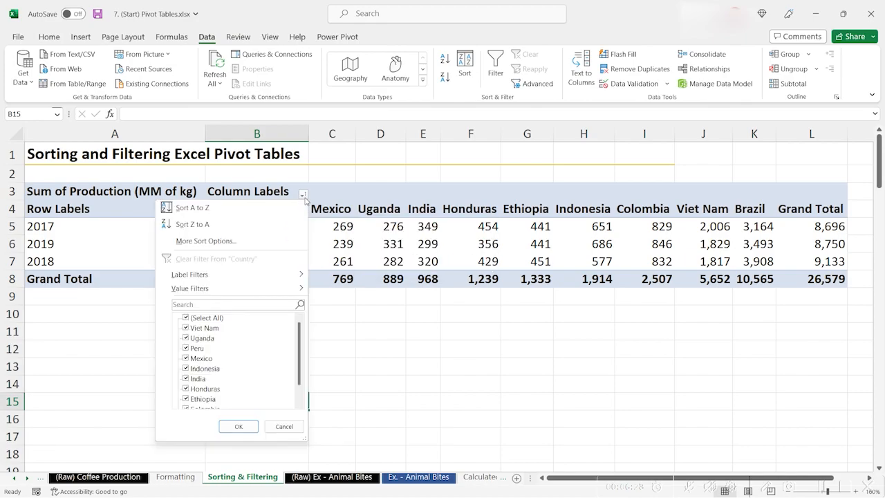
pyautogui.click(186, 317)
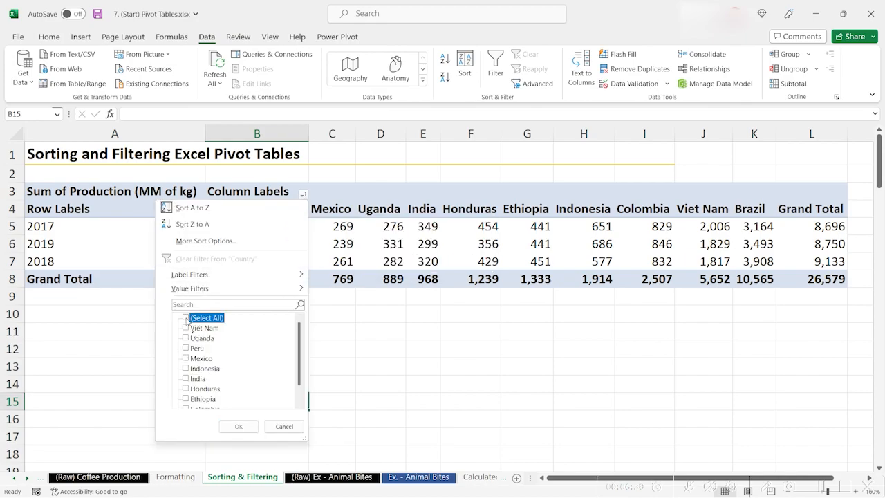
pyautogui.click(185, 328)
pyautogui.click(185, 338)
pyautogui.click(185, 348)
pyautogui.click(234, 426)
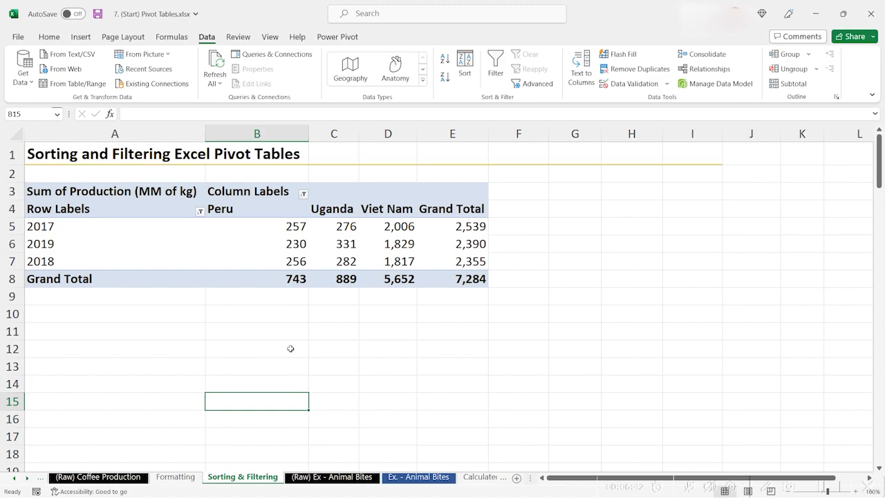
# Show the PivotTable field list again for the filtered pivot table
pyautogui.click(290, 243)
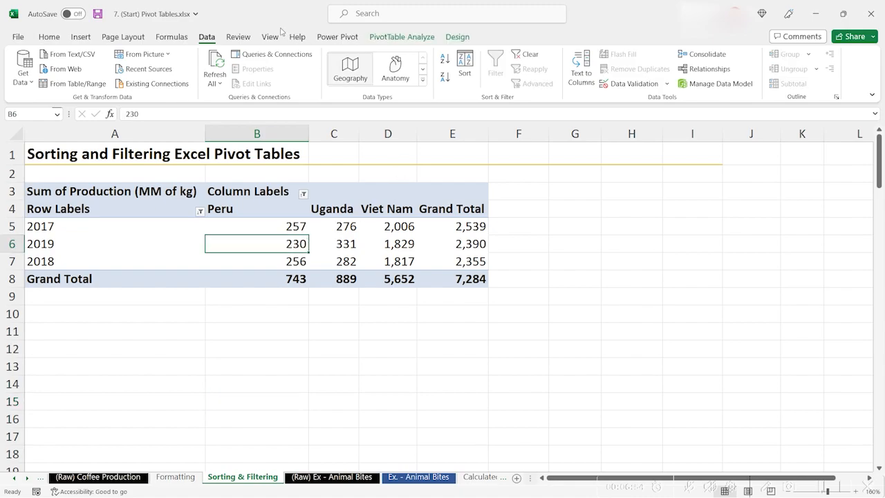
pyautogui.click(388, 37)
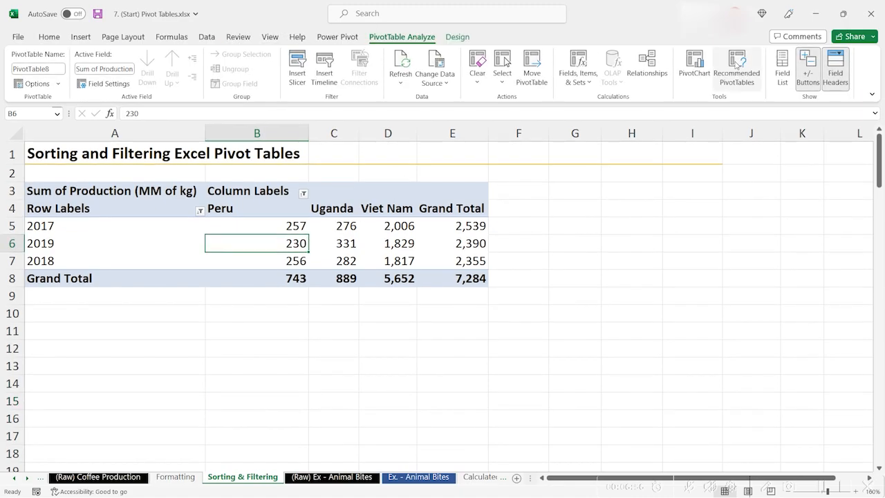
pyautogui.click(782, 69)
pyautogui.click(407, 226)
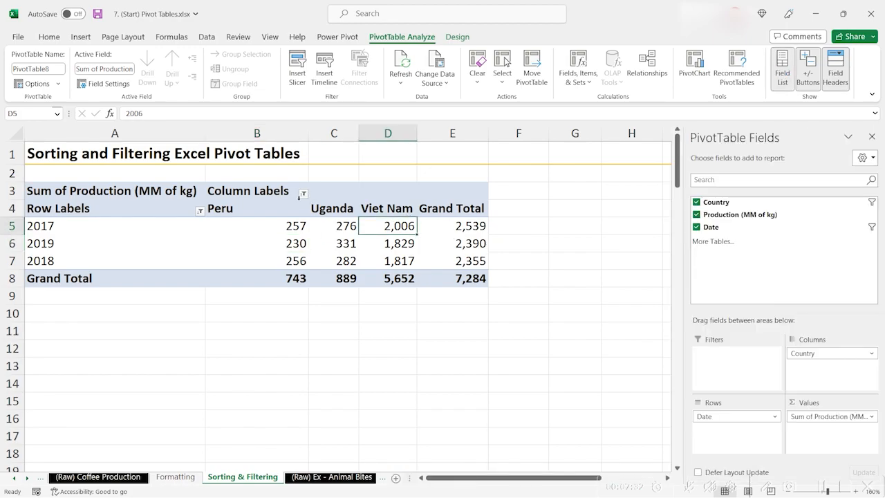
# Clear the filters from both the Country columns and the Date rows of the pivot table
pyautogui.moveTo(303, 195)
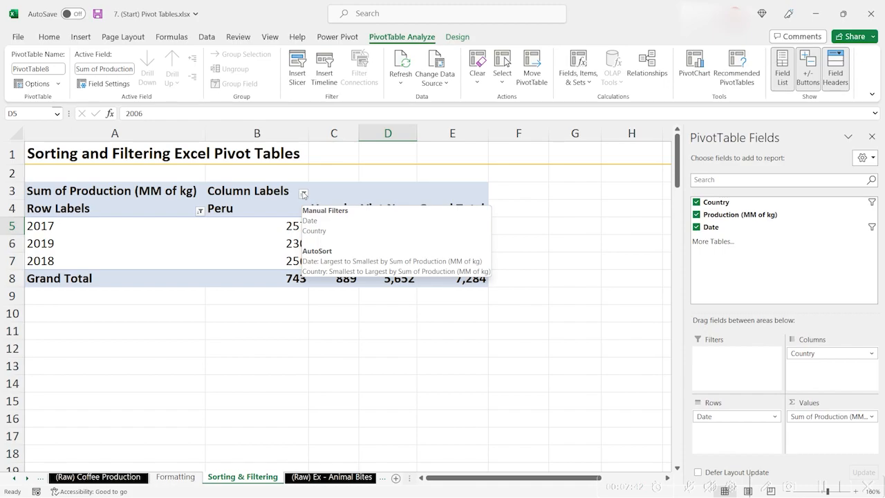
pyautogui.click(303, 194)
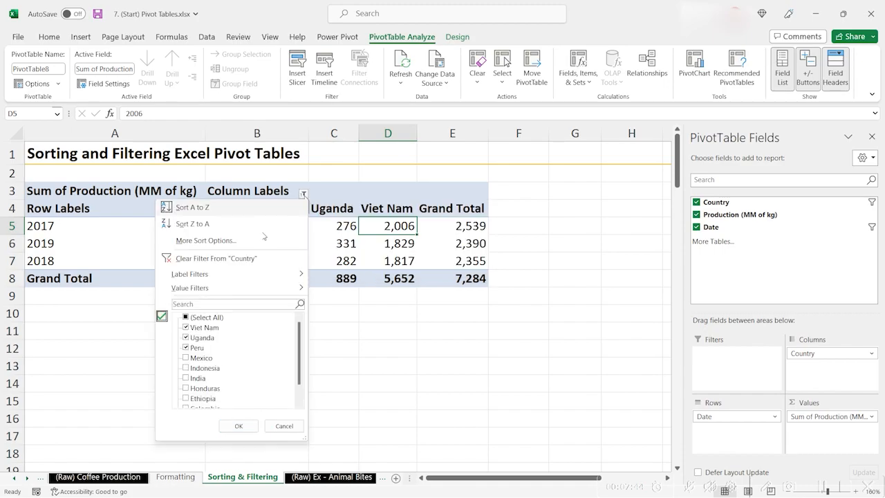
pyautogui.click(228, 260)
pyautogui.click(200, 211)
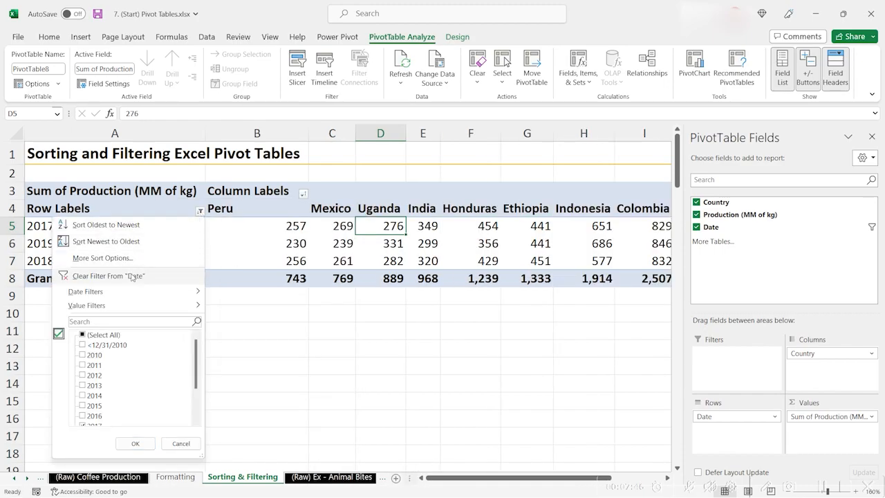
pyautogui.click(173, 276)
# Move the Country field from the columns to the report filter, inserting a blank sheet row above the pivot table to make room
pyautogui.moveTo(806, 354); pyautogui.dragTo(502, 386)
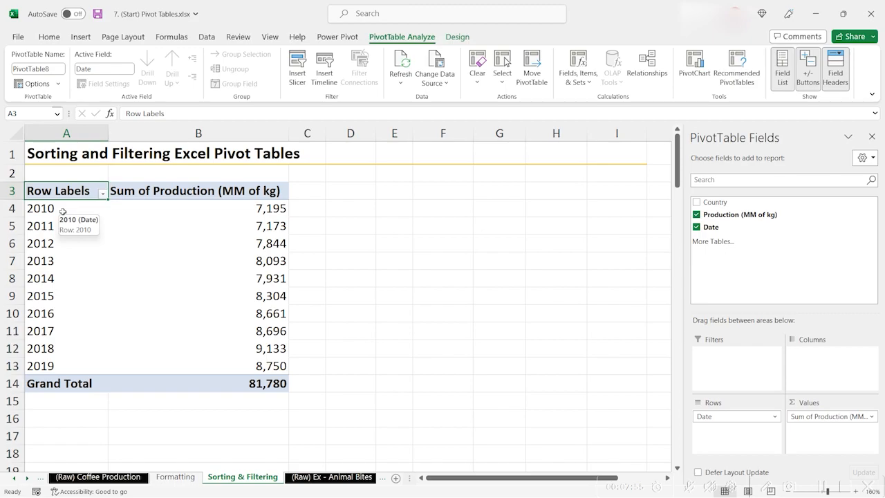
pyautogui.hotkey('alt', 'h')
pyautogui.press('i')
pyautogui.press('r')
pyautogui.moveTo(737, 203); pyautogui.dragTo(724, 357)
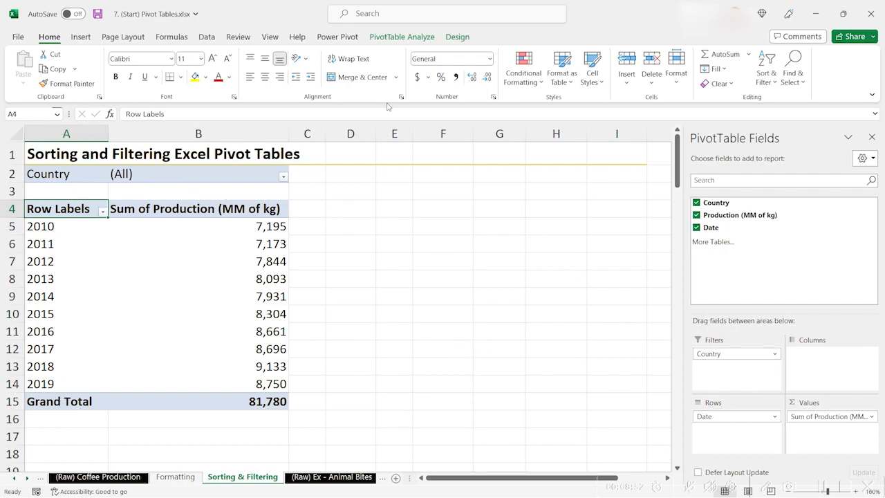
# Set the Country report filter above the pivot table to Viet Nam only
pyautogui.click(283, 178)
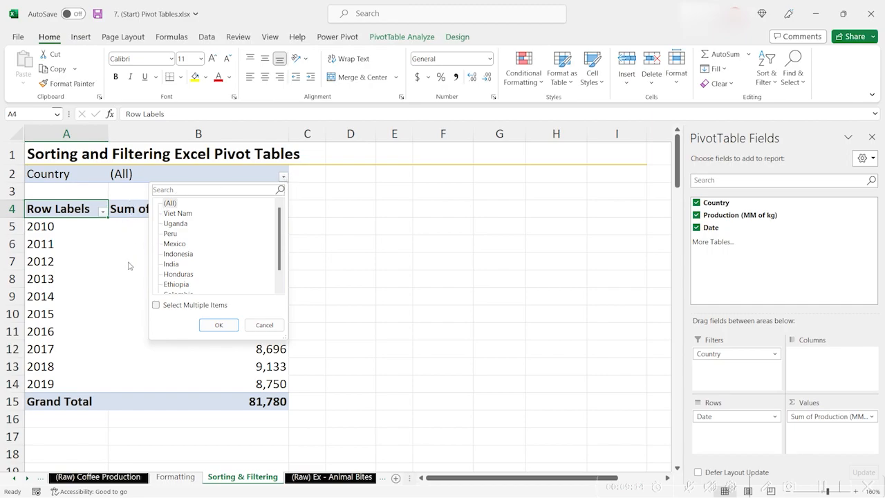
pyautogui.click(177, 216)
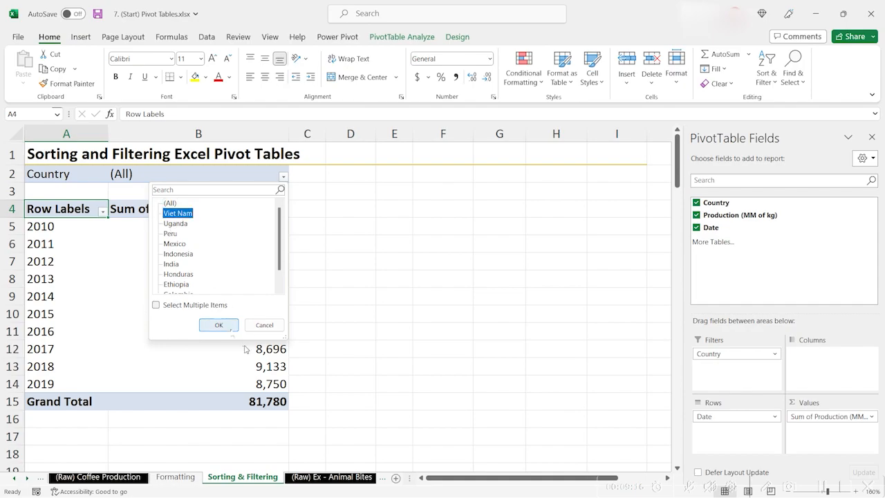
pyautogui.click(218, 325)
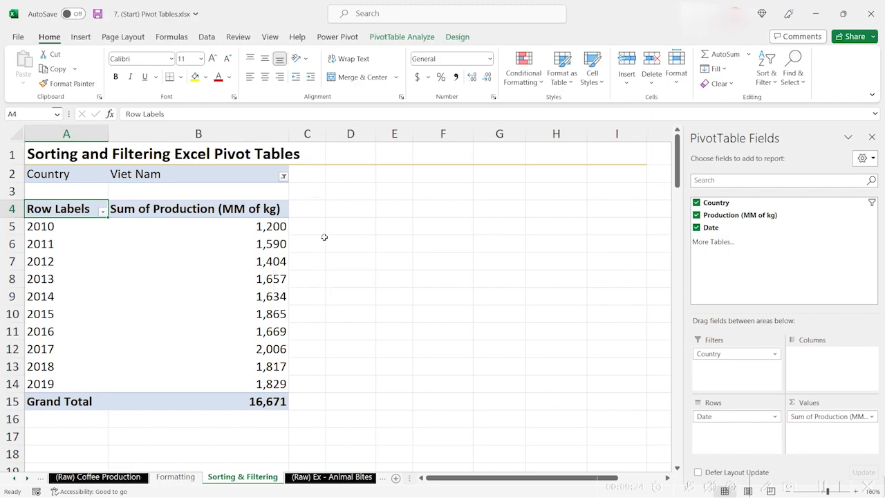
# Allow multiple items in the Country report filter and add Uganda and Peru to the Viet Nam selection
pyautogui.click(283, 169)
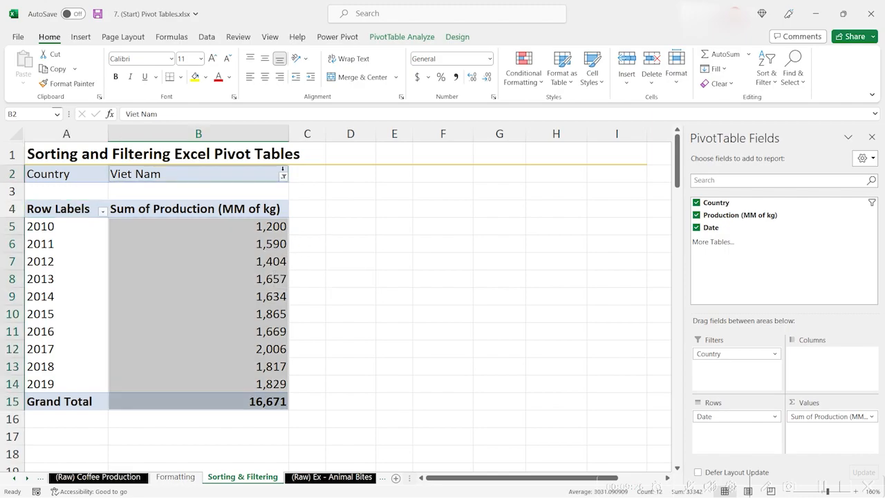
pyautogui.click(284, 177)
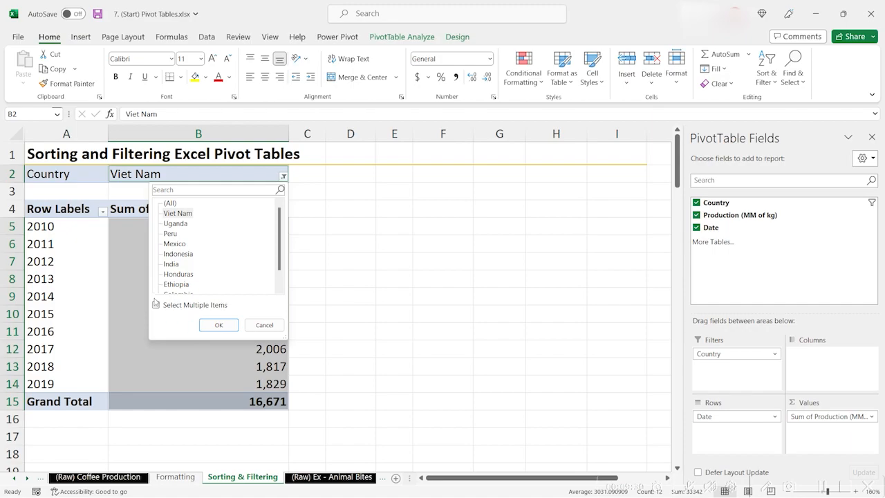
pyautogui.click(156, 304)
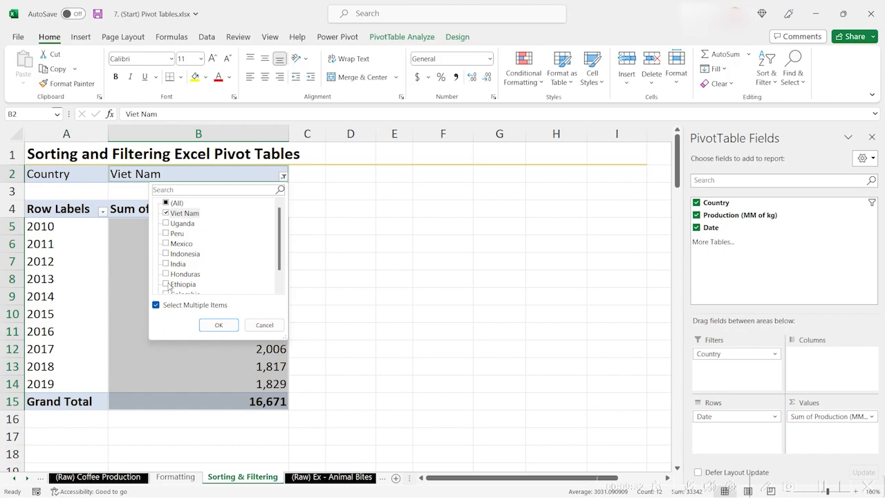
pyautogui.click(166, 224)
pyautogui.click(166, 234)
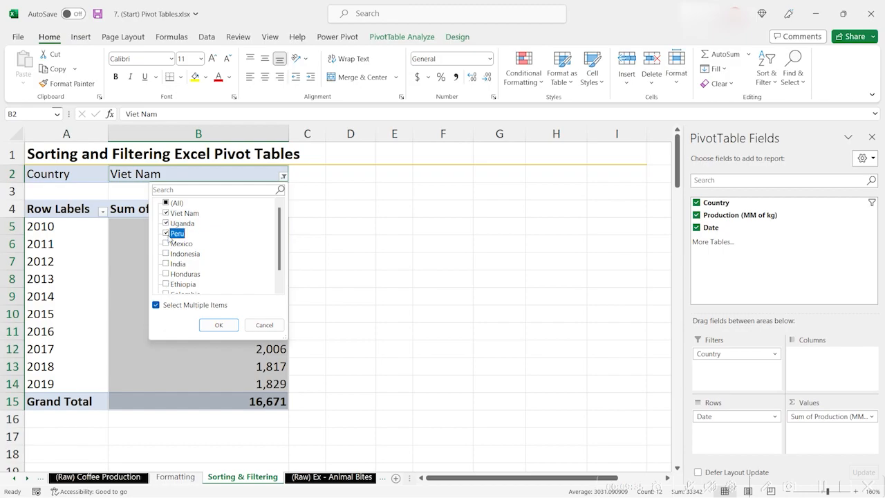
pyautogui.click(218, 324)
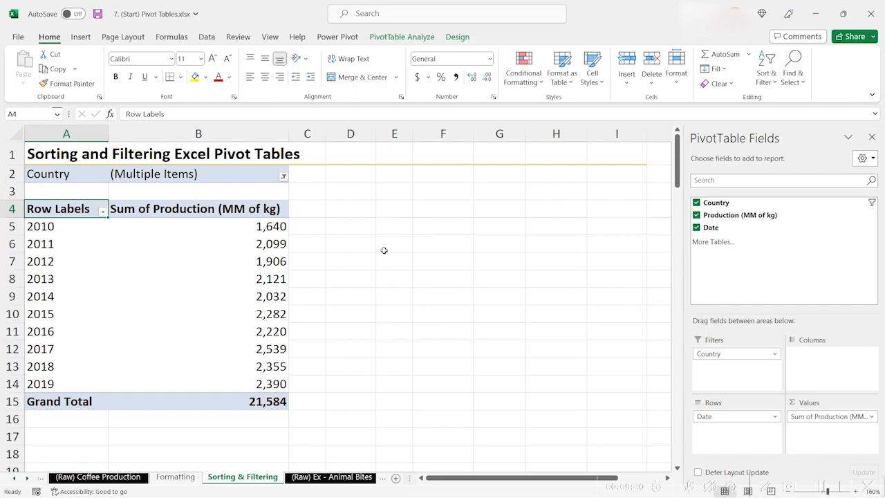